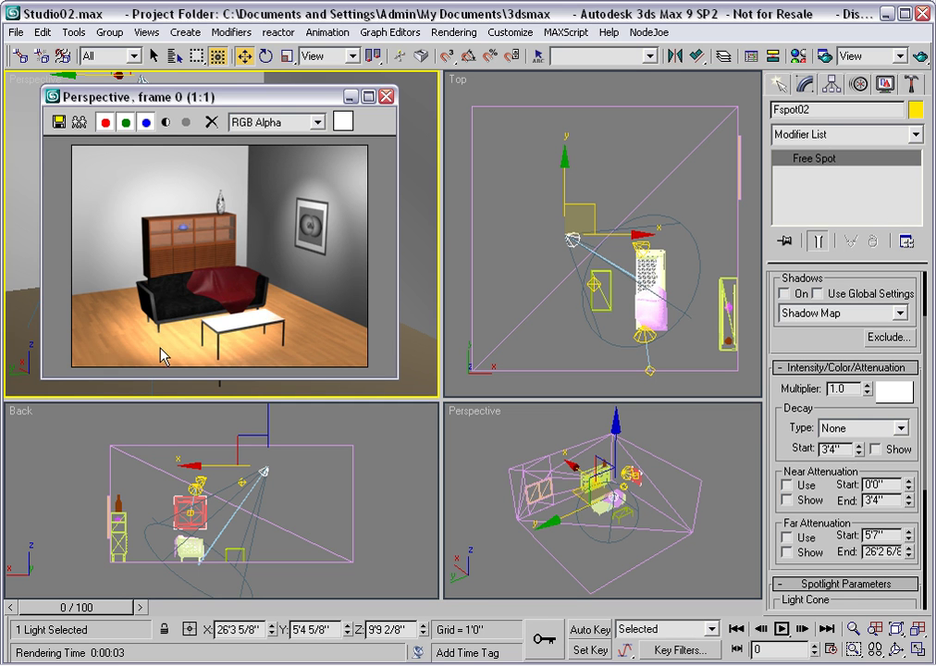
- Close the render, lower the selected free spot in the Back view and rotate it to aim higher towards the sofa
left_click(385, 96)
left_click(265, 471)
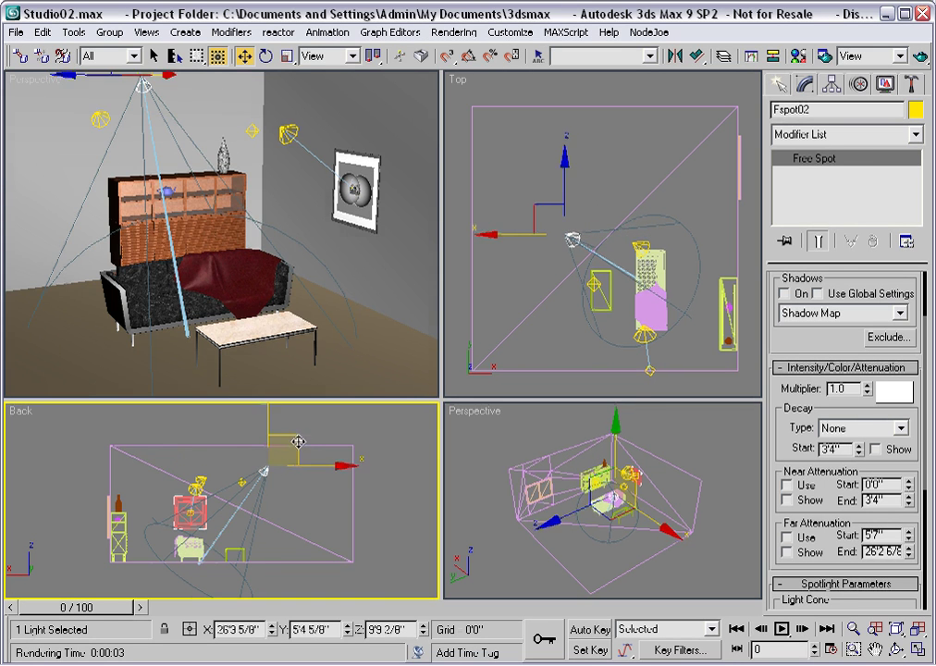
mouse_move(283, 467)
left_mouse_down()
mouse_move(287, 458)
mouse_move(281, 471)
left_mouse_up()
right_click(281, 471)
left_click(302, 493)
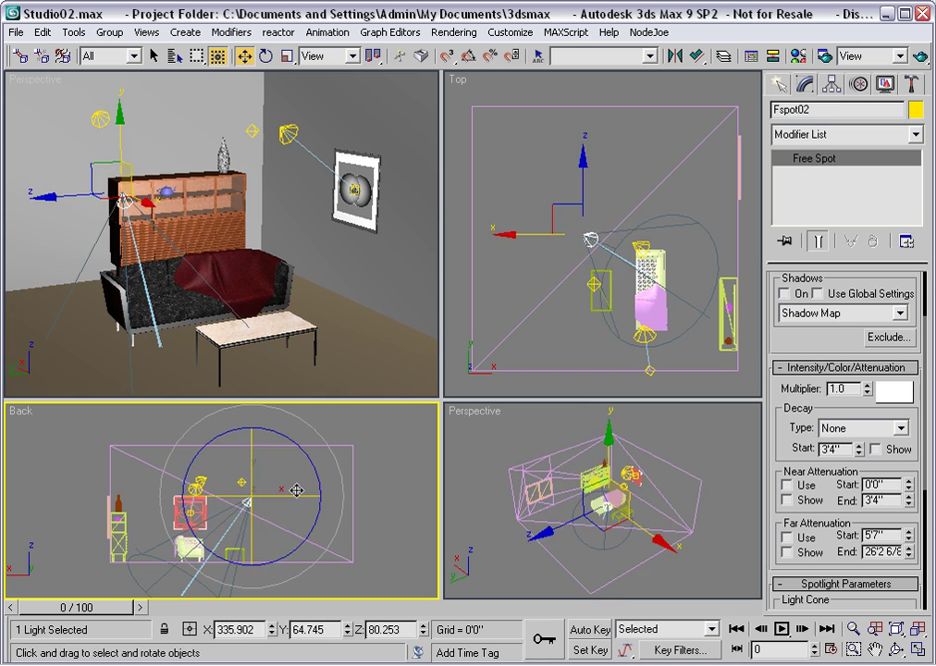
mouse_move(278, 558)
left_mouse_down()
mouse_move(196, 547)
mouse_move(211, 534)
left_mouse_up()
- Move the free spot farther back and down to about X 25'9 1/8", Z 5'7 7/8", and render the main Perspective view
right_click(287, 462)
left_click(307, 477)
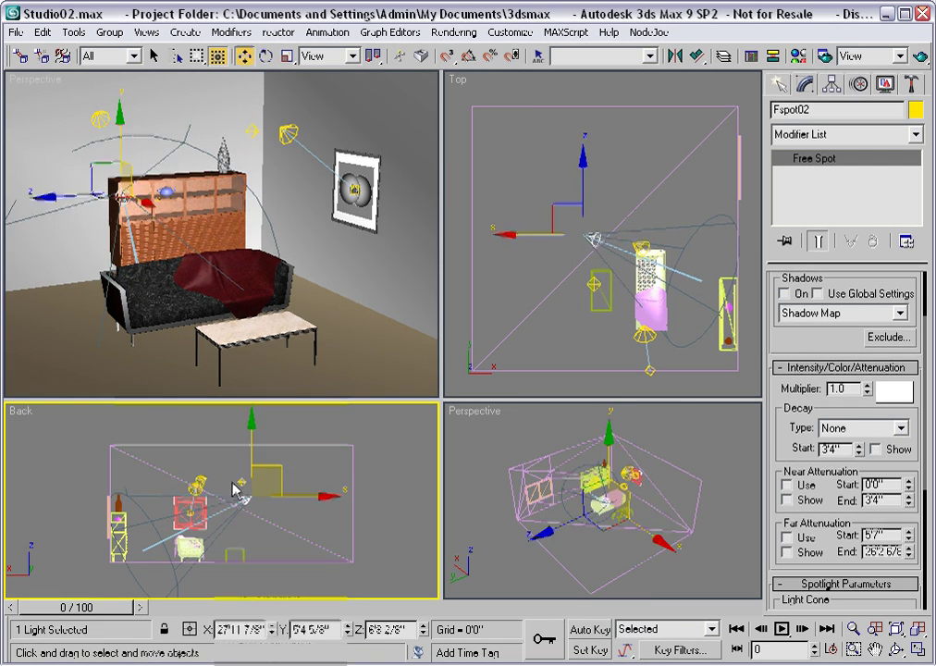
left_click_drag(279, 469, 301, 480)
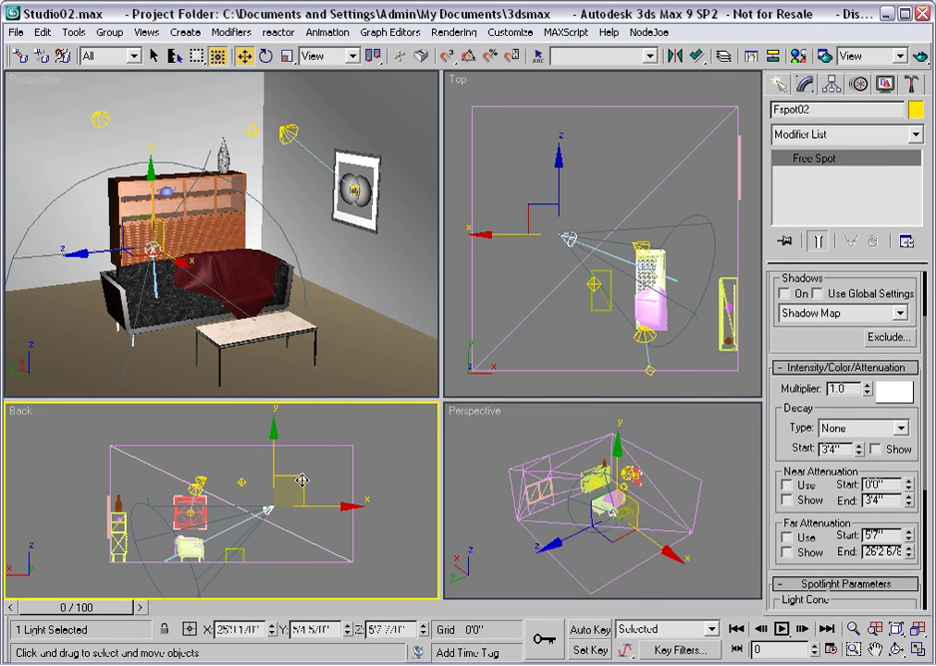
right_click(332, 238)
left_click(919, 56)
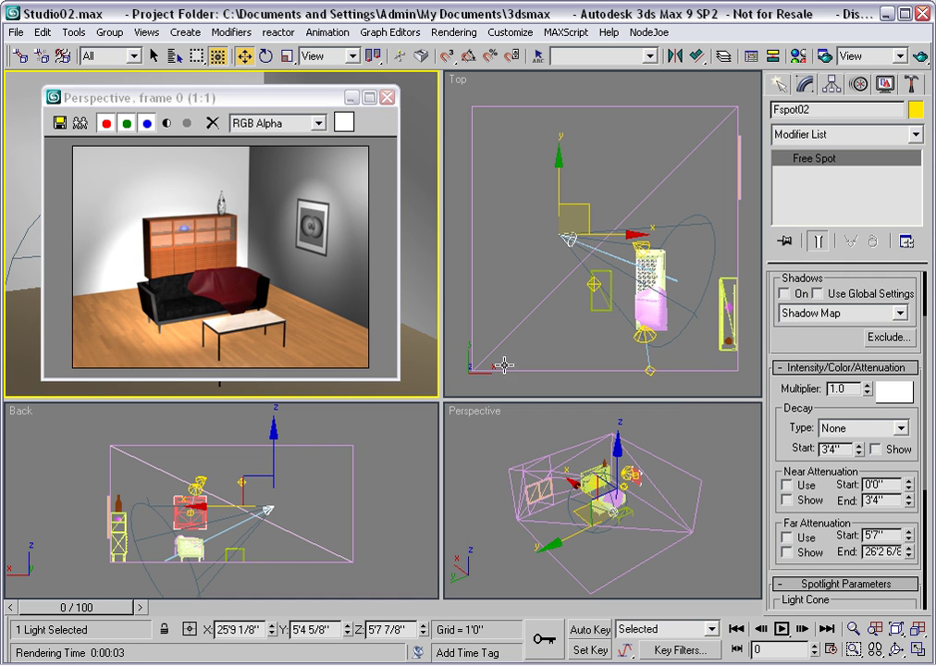
- Set the free spot's multiplier to 1.5, render the Perspective view again and close the render
double_click(841, 389)
type("1.5")
key("Return")
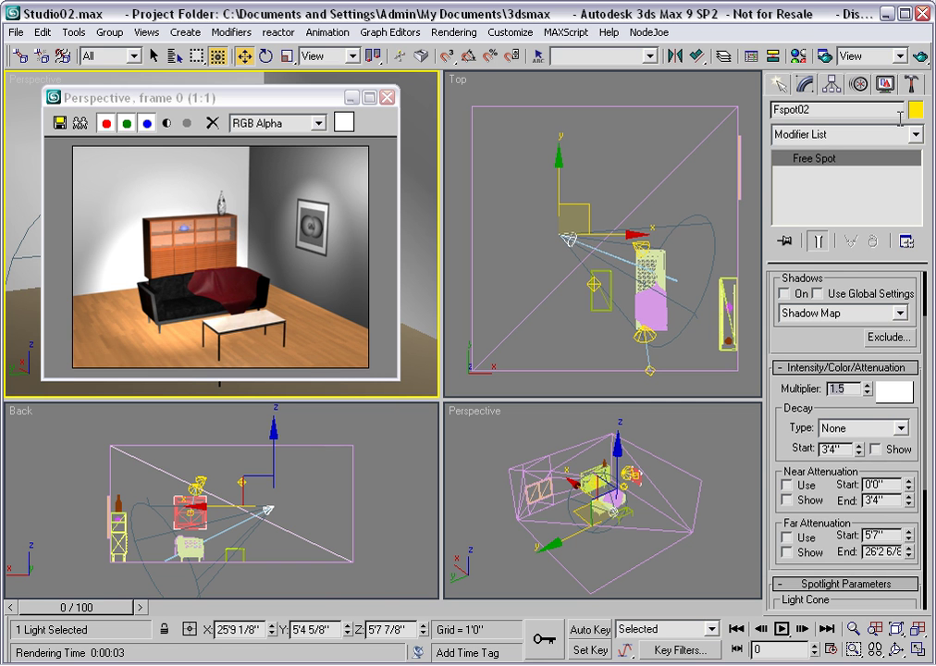
left_click(921, 56)
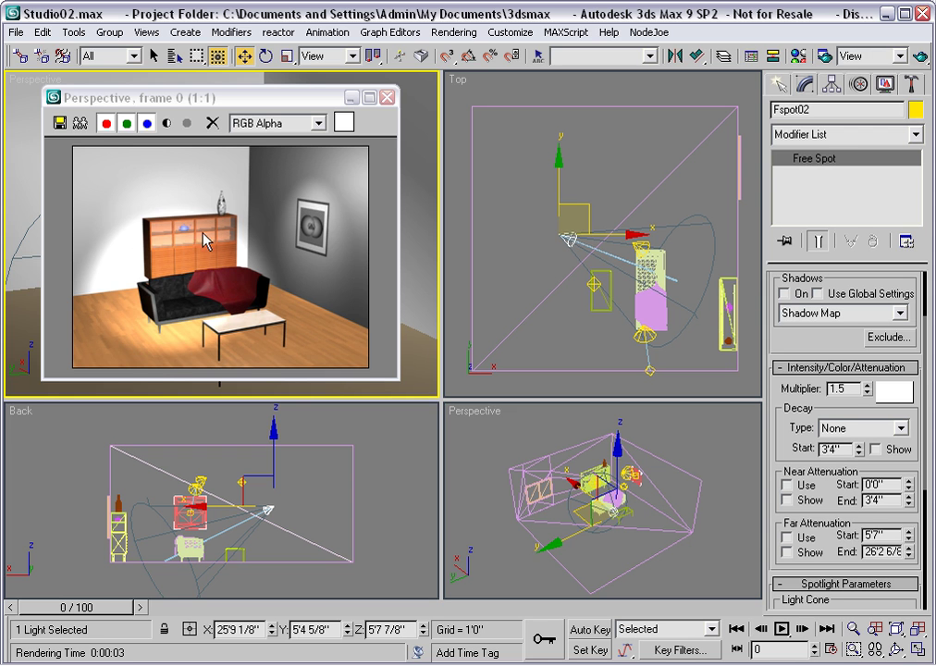
left_click(386, 96)
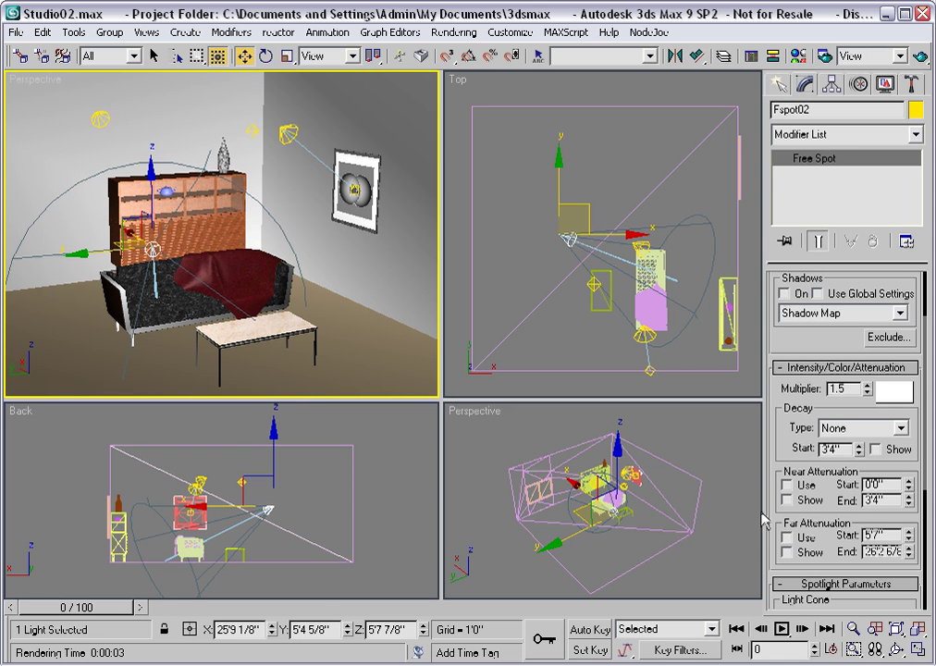
- Enable far attenuation on the free spot, with start about 6'11 6/8" and end about 18'1 1/8"
left_click(786, 538)
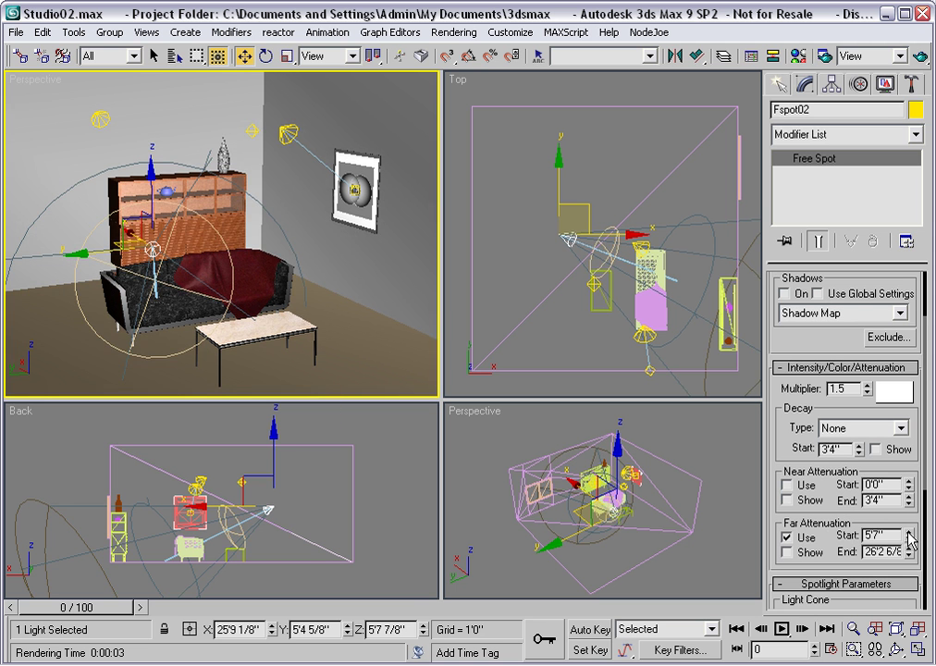
left_click_drag(909, 540, 898, 507)
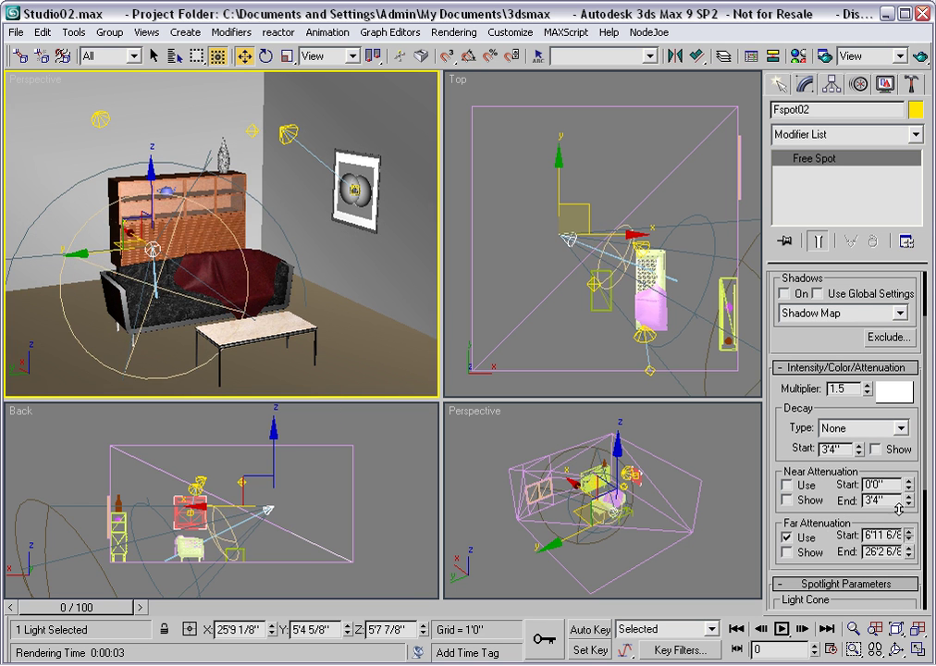
left_click_drag(909, 552, 910, 586)
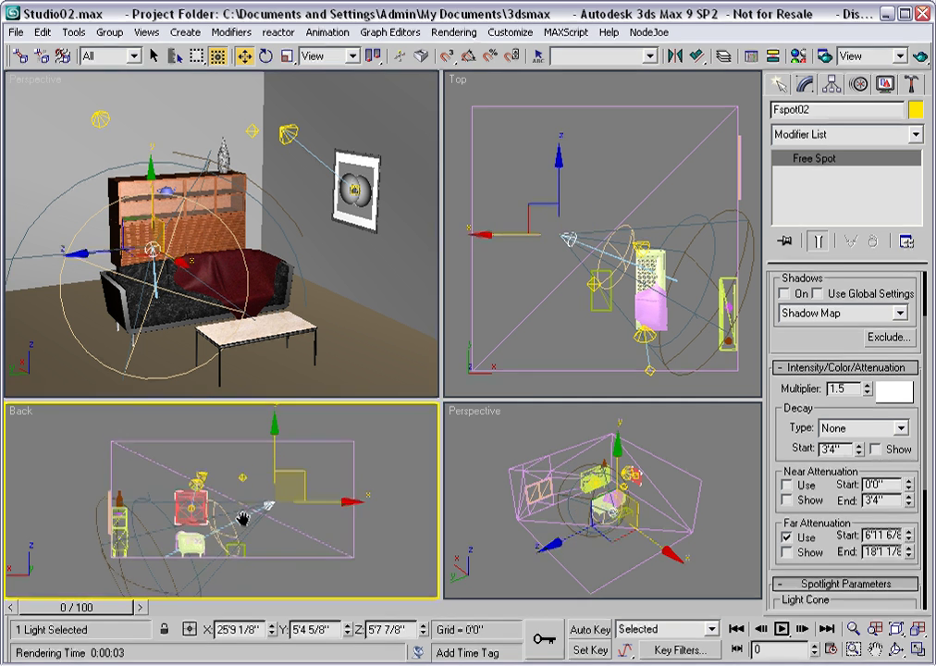
- Check the attenuation range in the Back view, then render the Perspective view to examine the light falloff and close the render
middle_click_drag(247, 516, 245, 512)
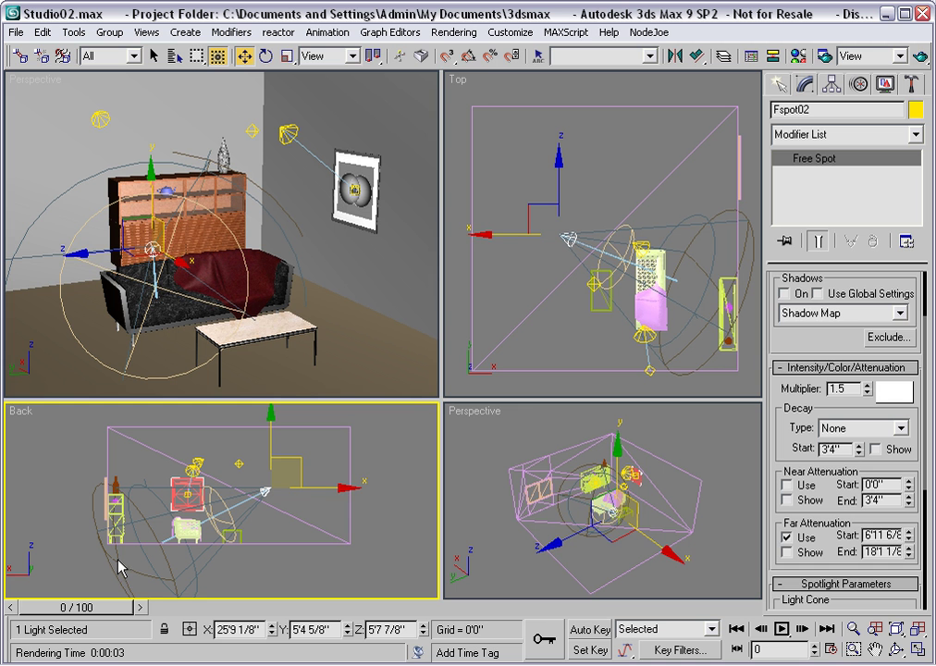
right_click(192, 228)
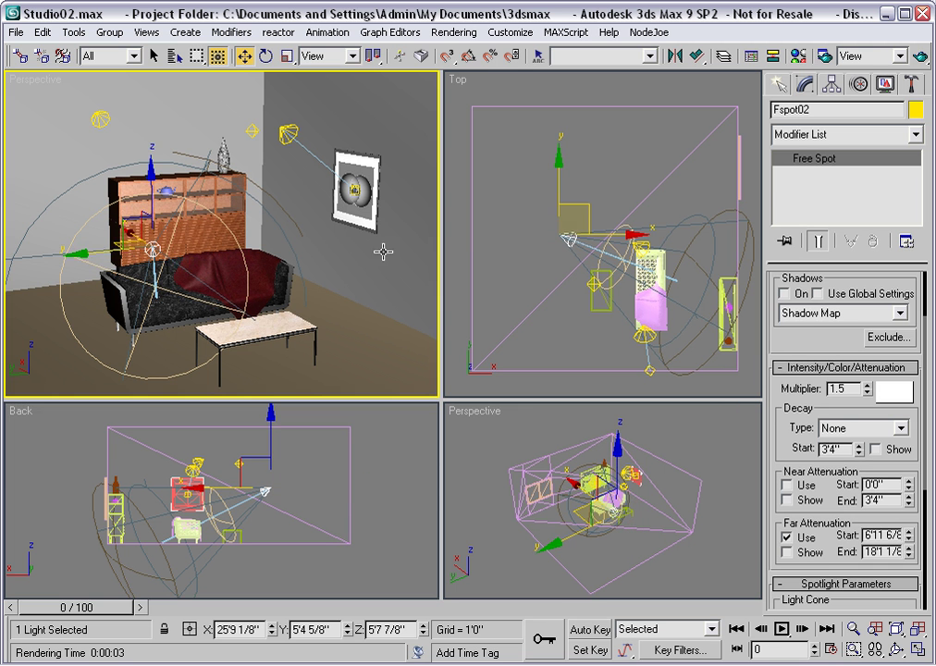
left_click(919, 55)
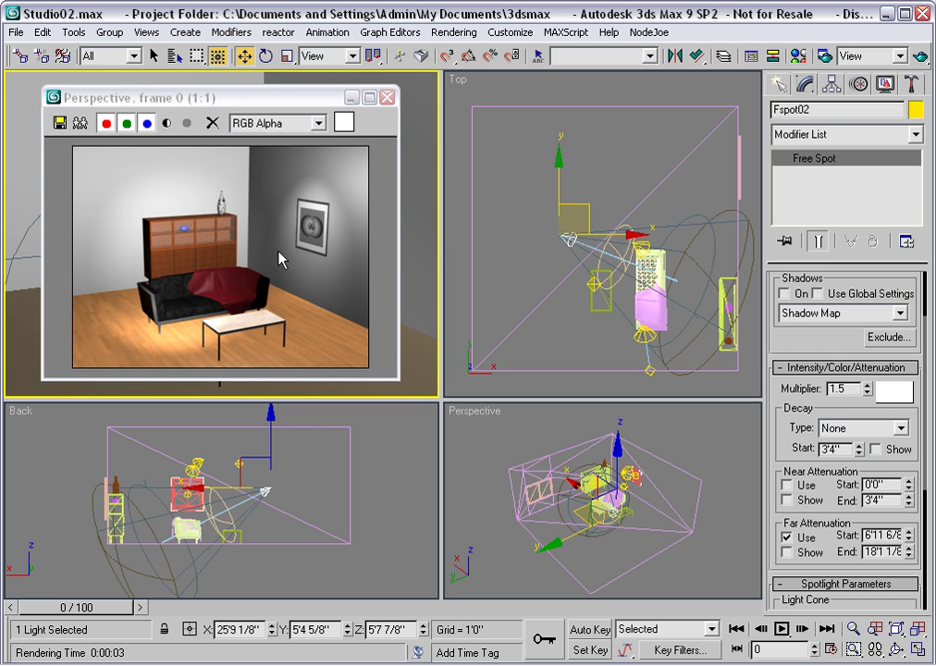
left_click(387, 96)
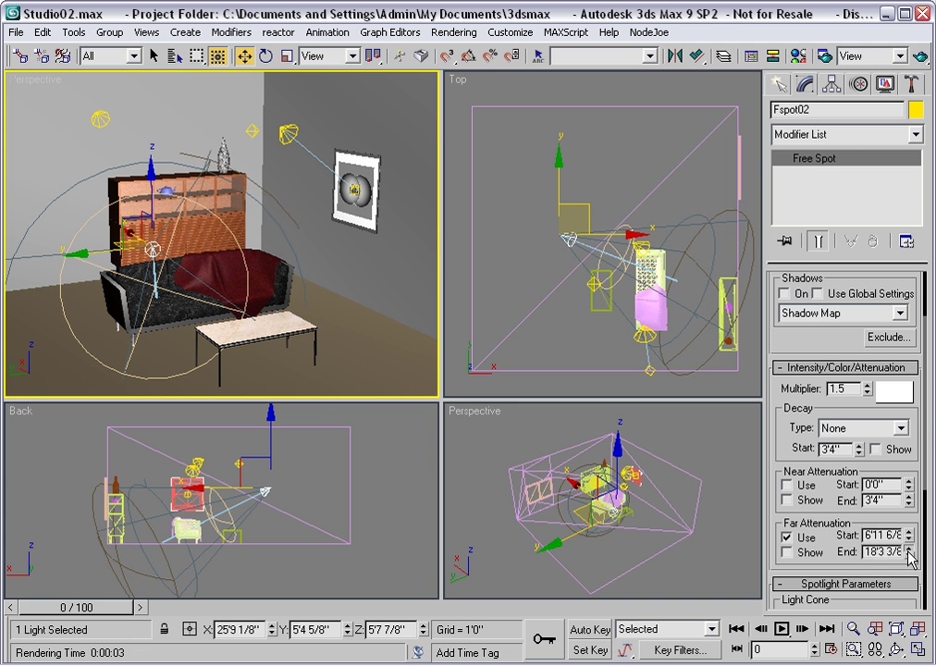
- Try shortening the far attenuation end to about 11'4 6/8" and test-render the Perspective view
left_click_drag(908, 553, 901, 585)
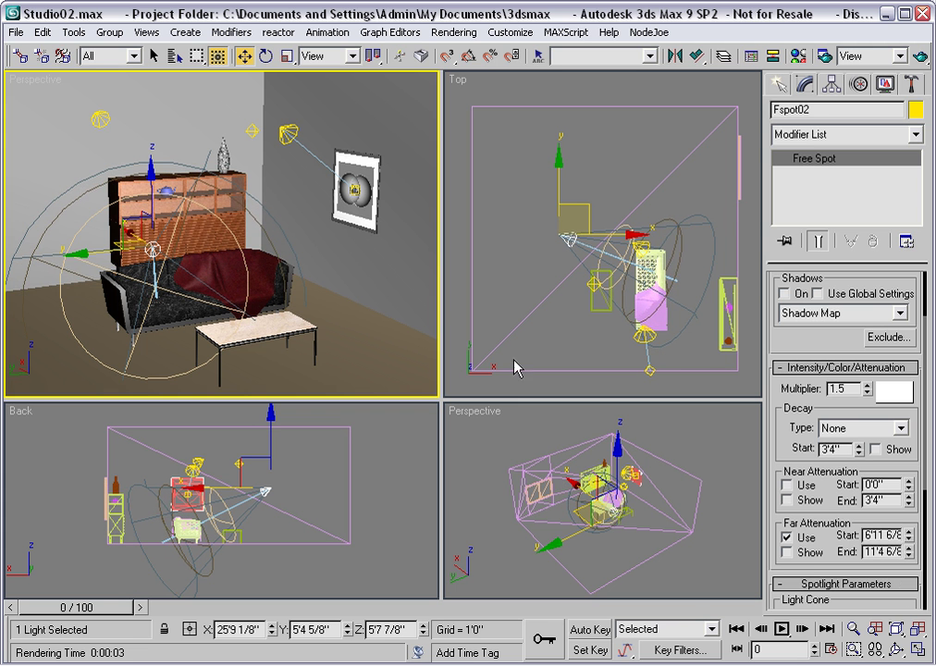
left_click(920, 57)
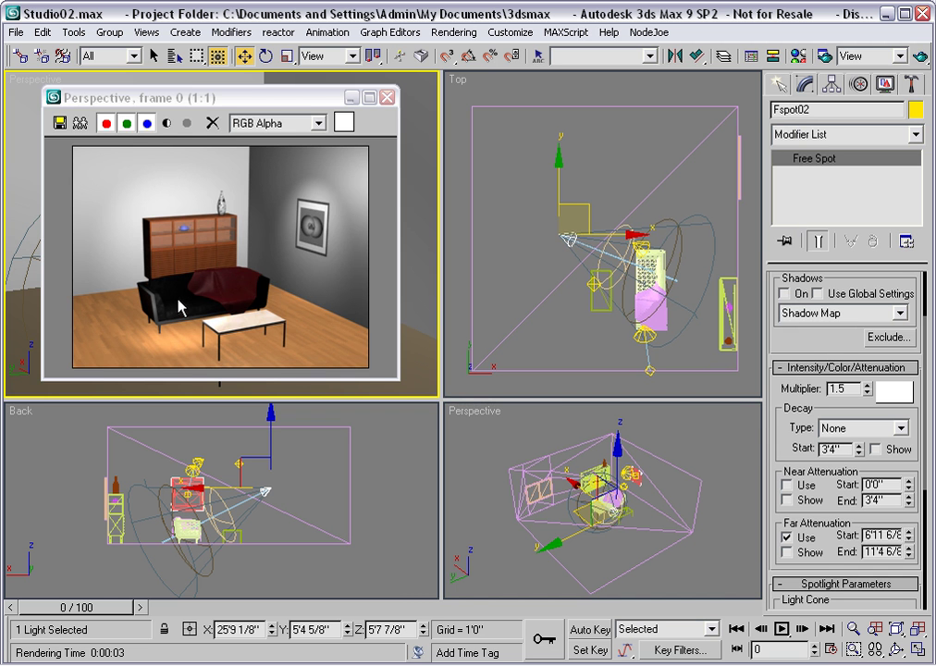
left_click(387, 98)
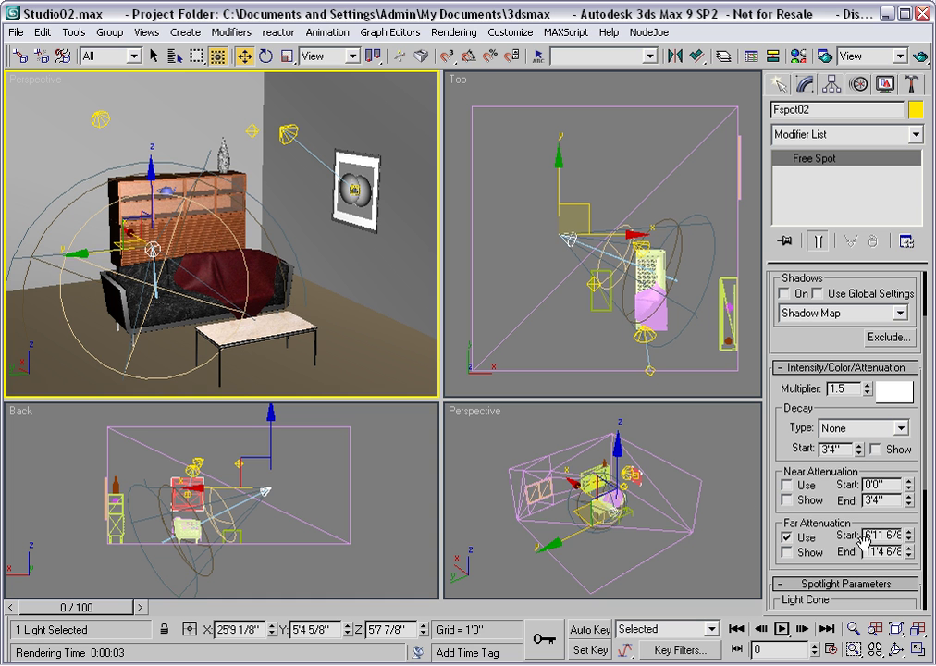
- Extend the free spot's far attenuation end to about 18'1 4/8"
left_click_drag(909, 552, 904, 492)
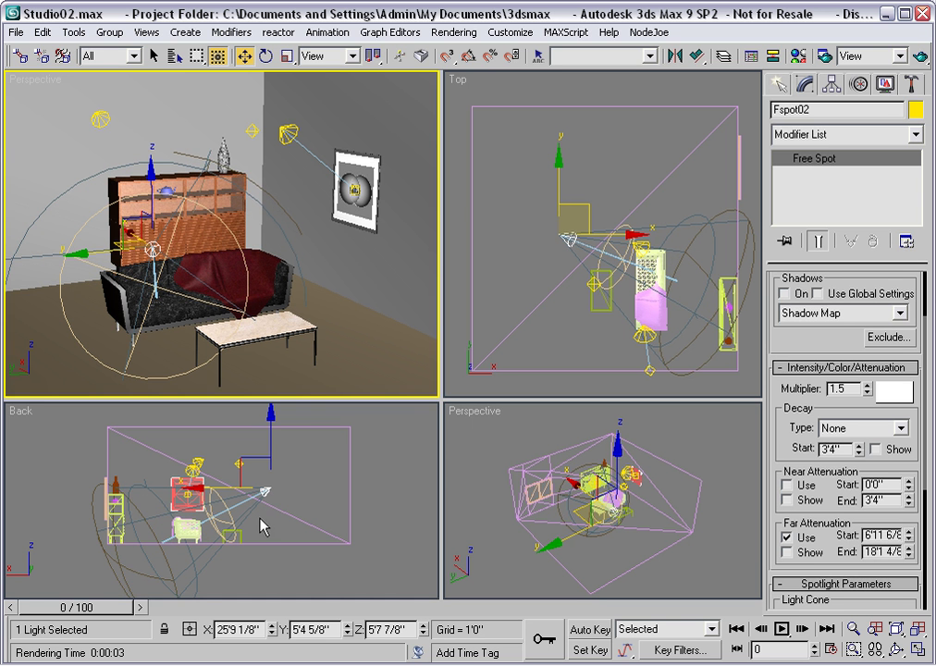
- Exclude the Floor from the free spot's illumination only and render the Perspective view
left_click_drag(824, 338, 822, 426)
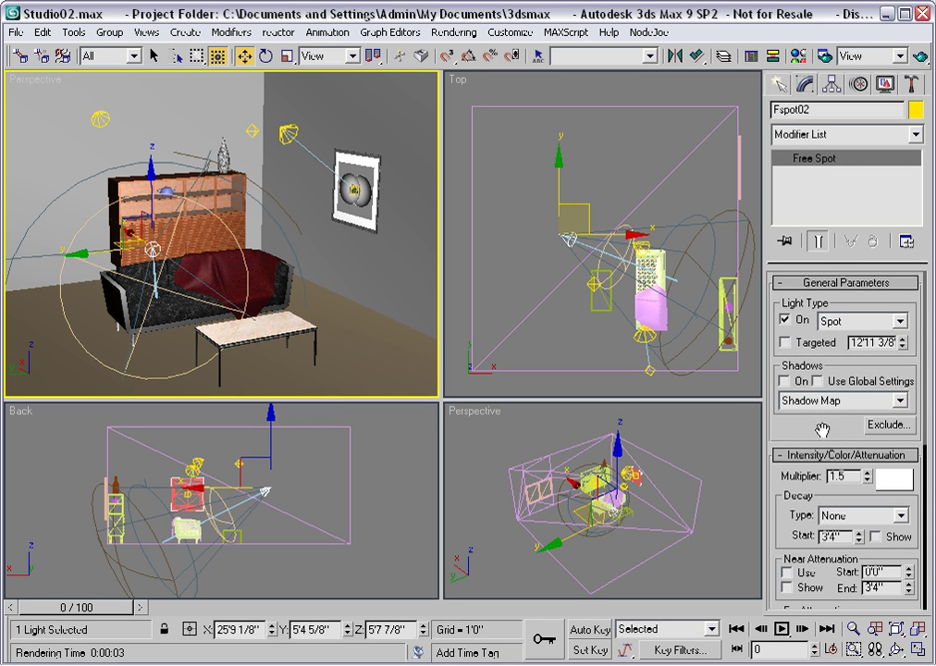
left_click(888, 425)
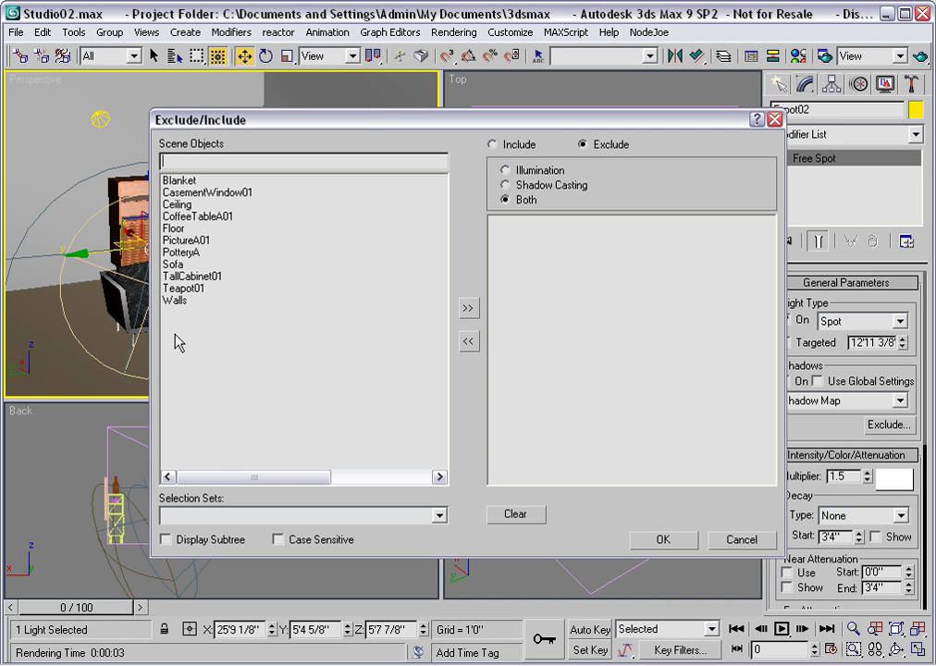
left_click(191, 230)
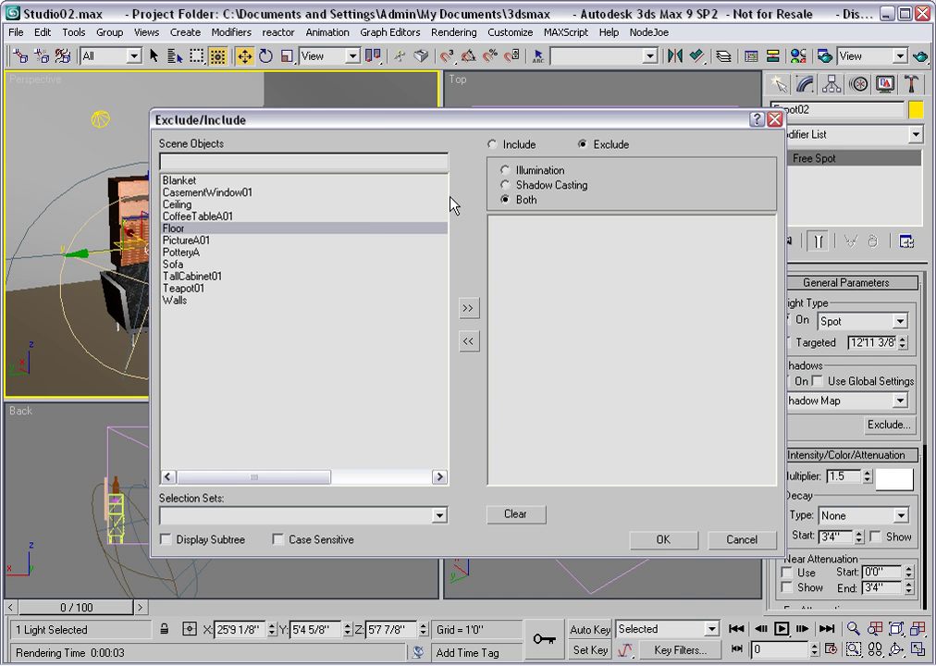
left_click(505, 171)
left_click(467, 311)
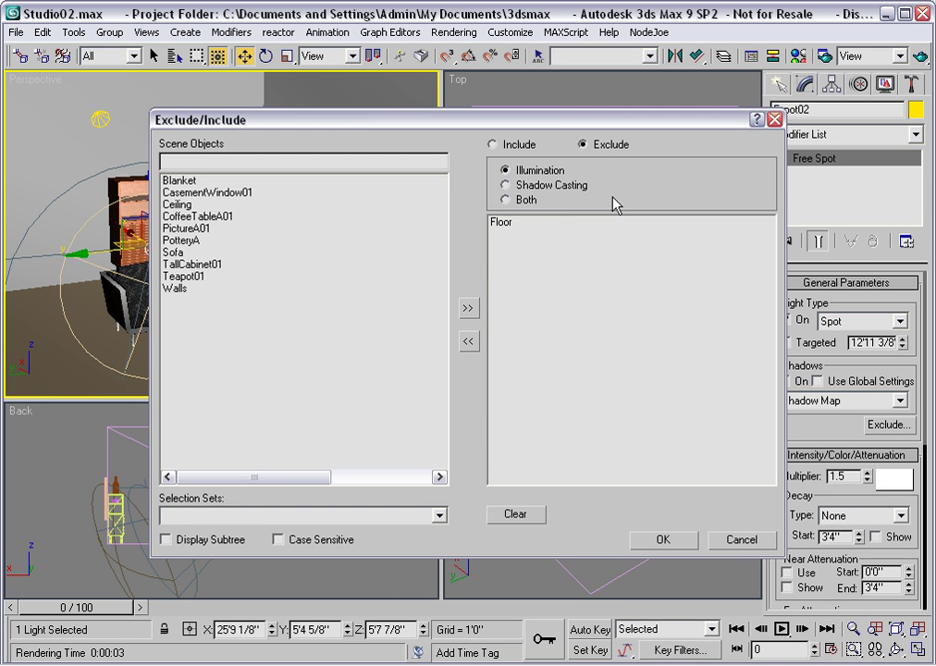
left_click(664, 541)
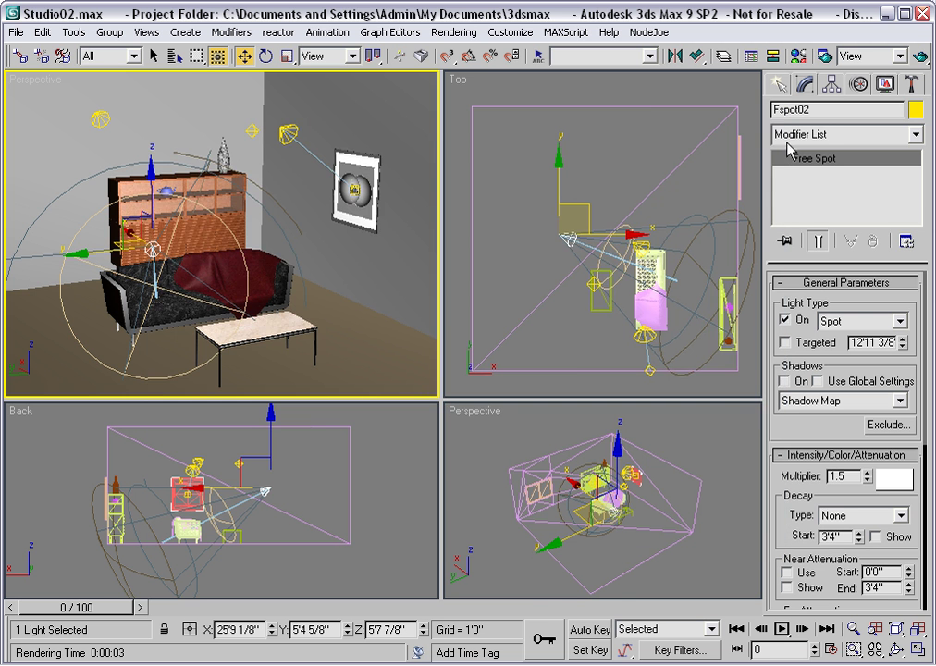
left_click(919, 55)
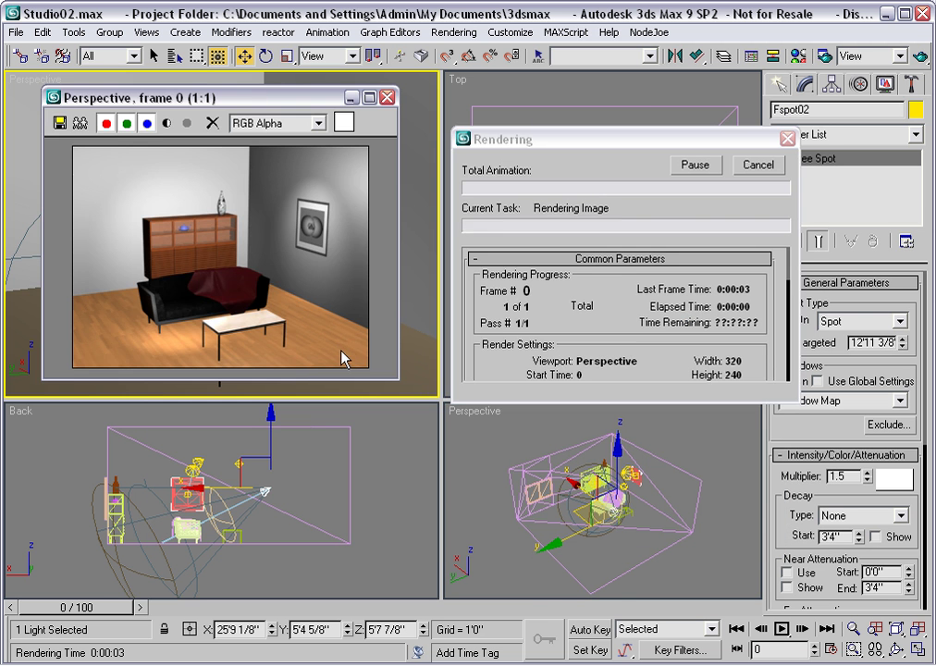